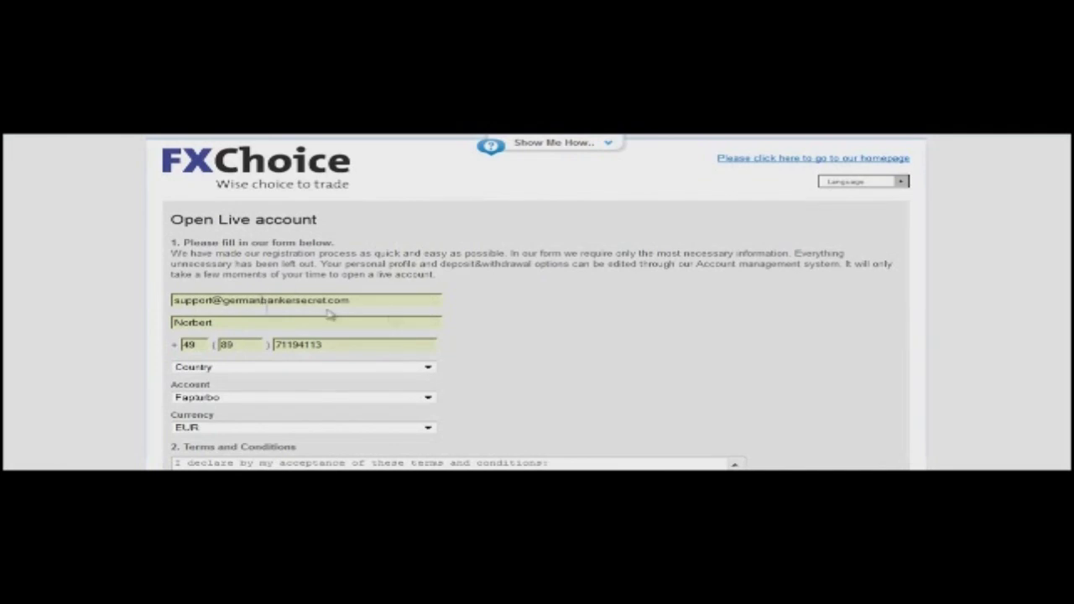
- Scroll to the end of the FXChoice form and submit the live account application
scroll(224, 316, down, 1)
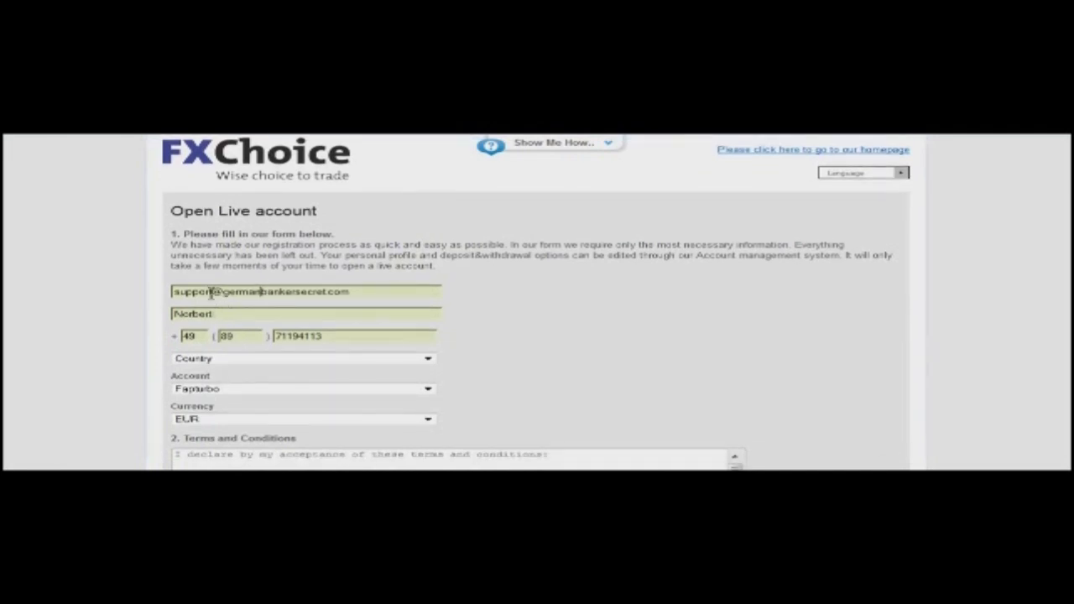
scroll(233, 314, down, 1)
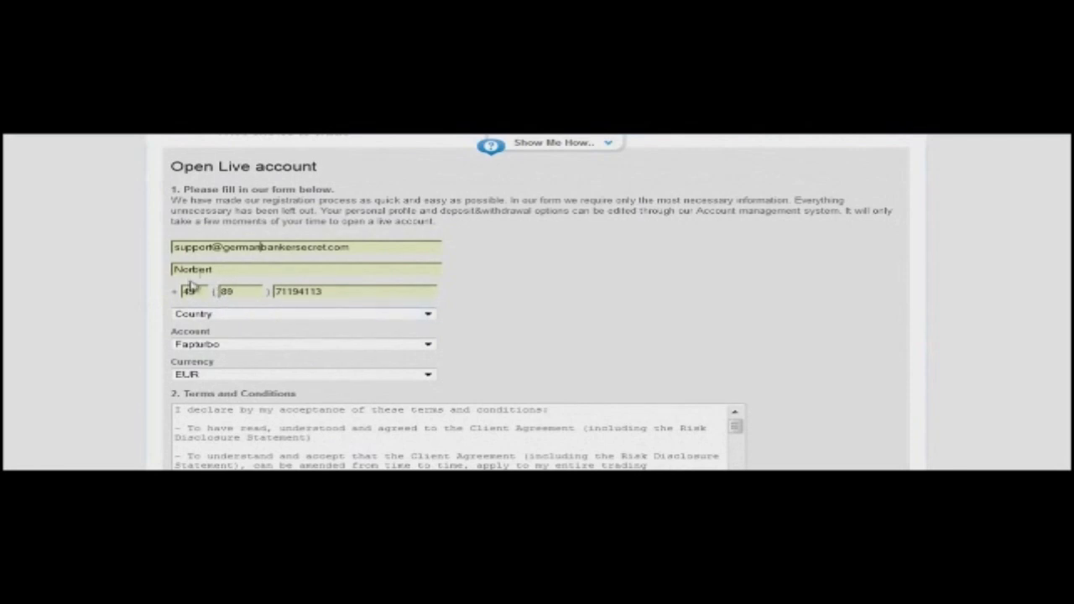
scroll(213, 312, down, 1)
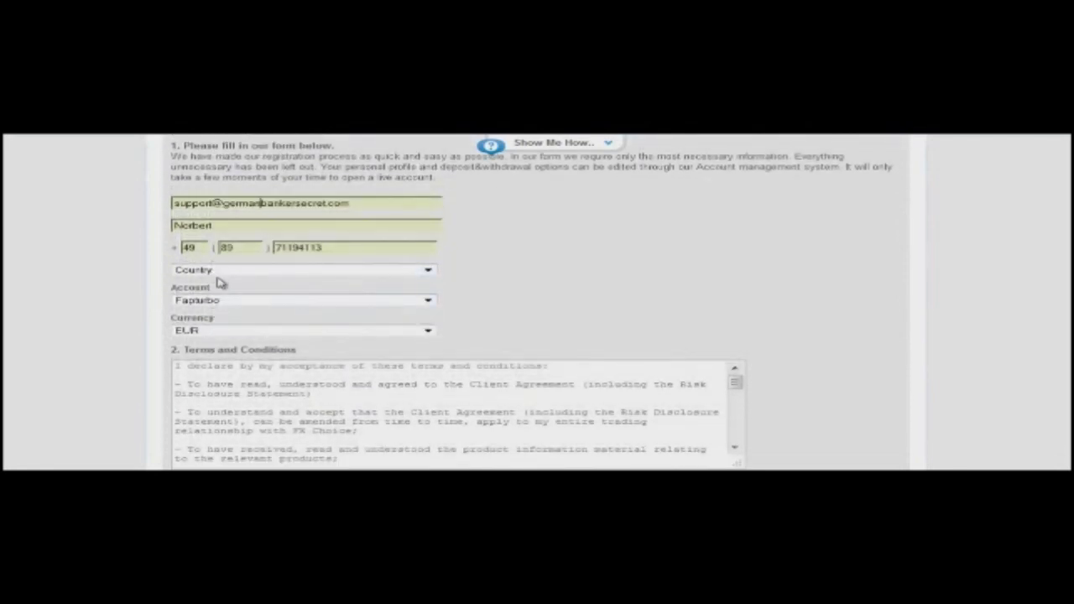
scroll(216, 283, down, 1)
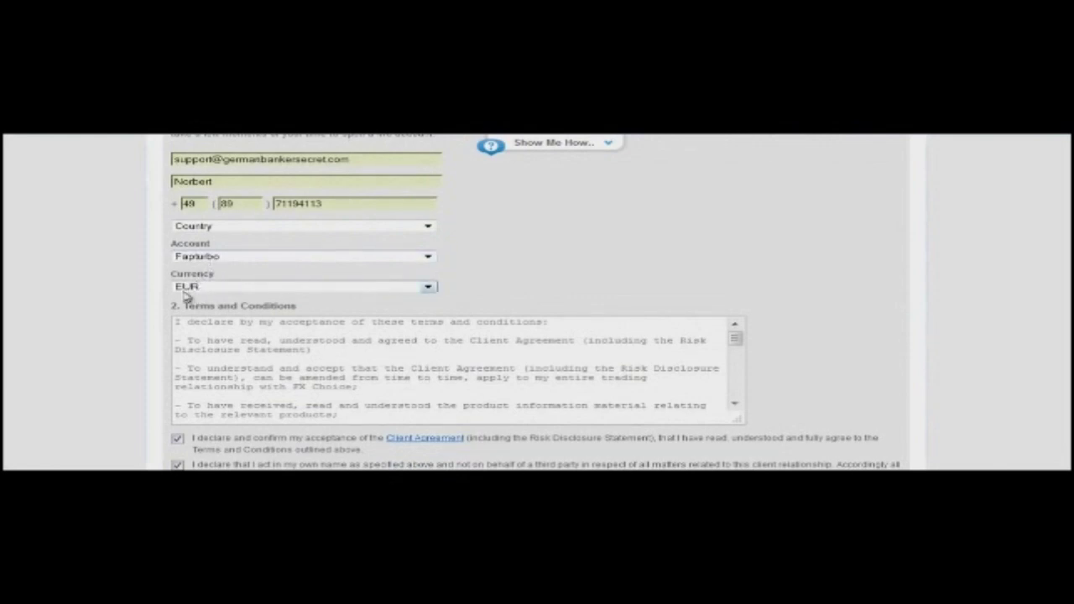
scroll(149, 311, down, 1)
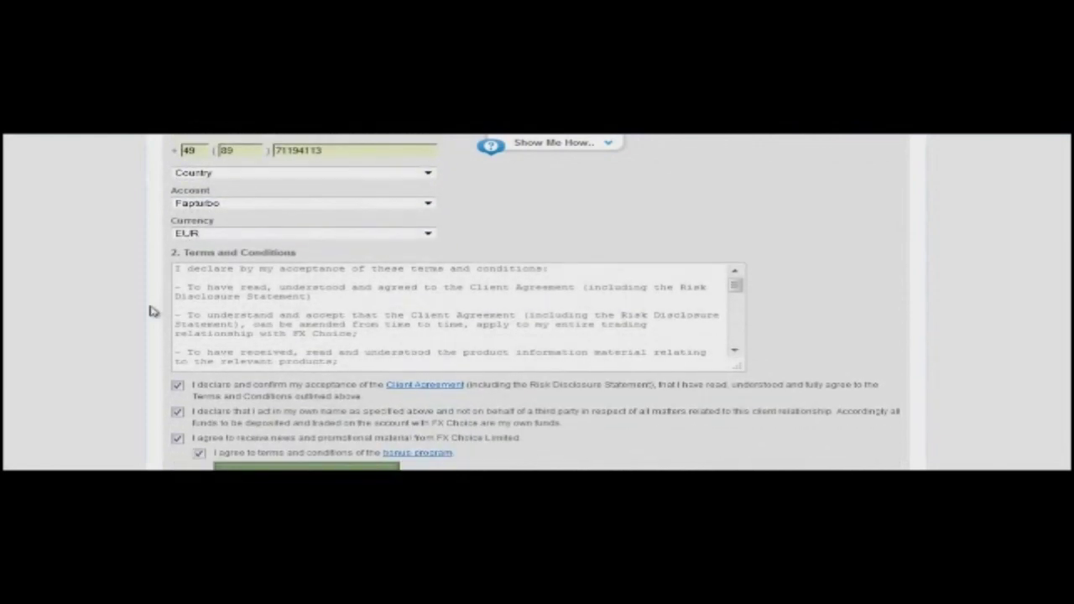
scroll(215, 384, down, 1)
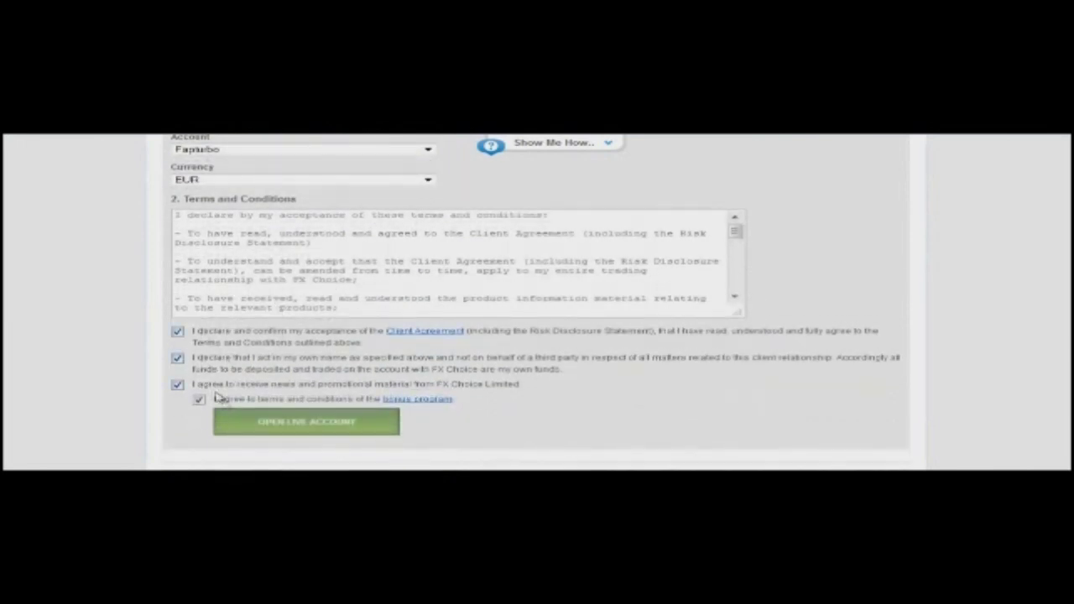
click(280, 427)
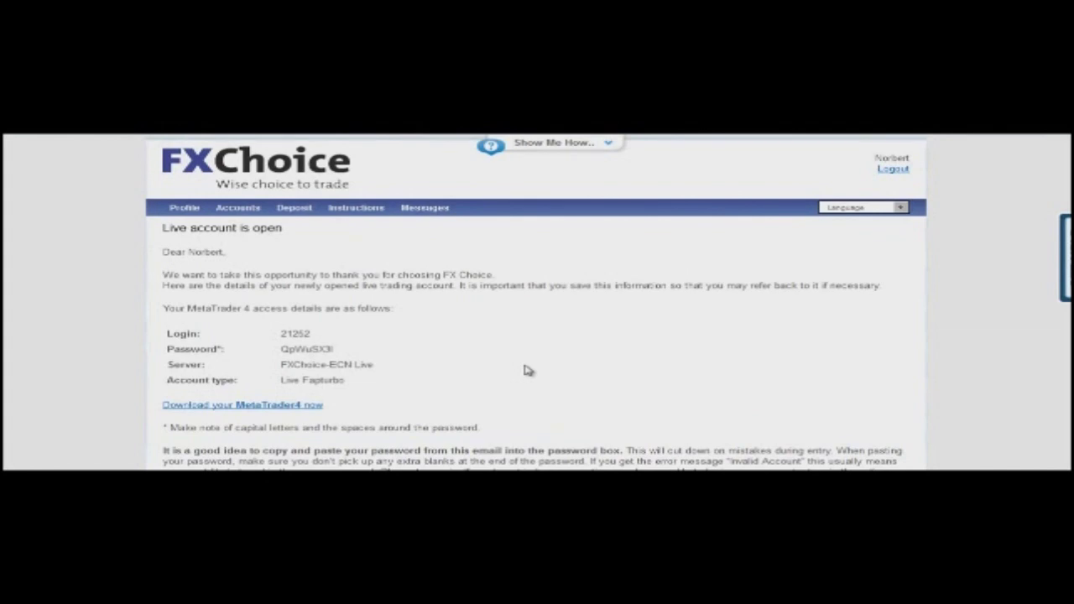
drag(158, 229, 282, 240)
click(282, 242)
scroll(361, 419, down, 1)
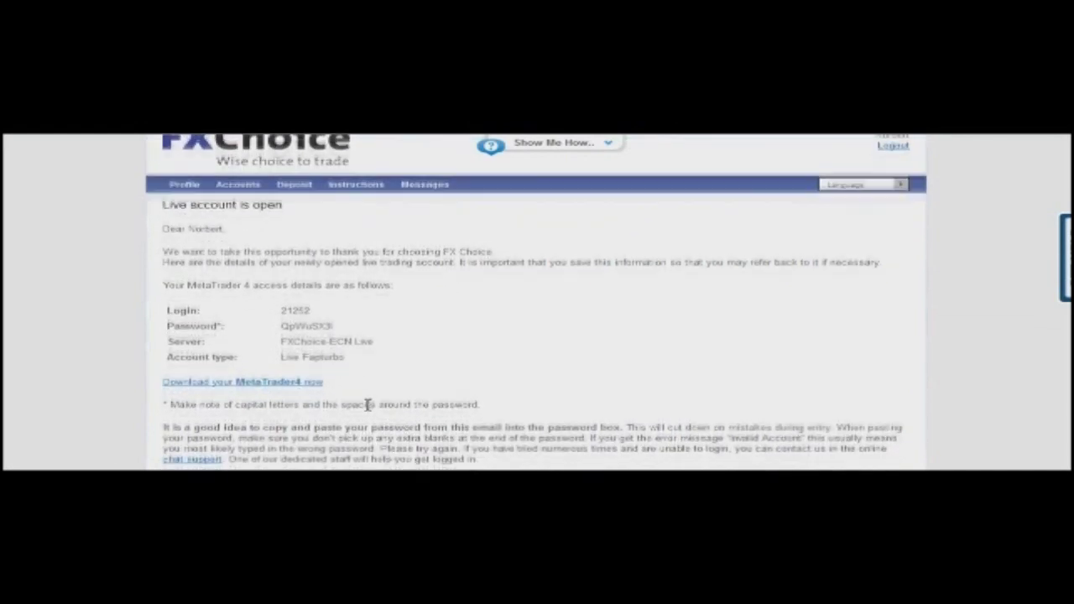
click(252, 379)
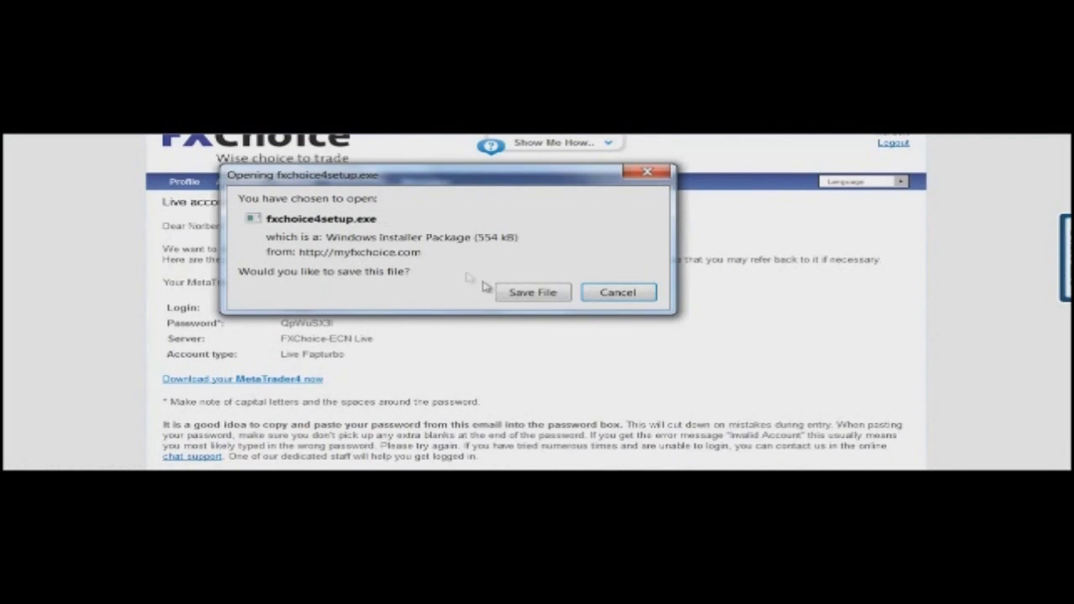
- Save and run the MetaTrader 4 installer and accept its license agreement
click(534, 293)
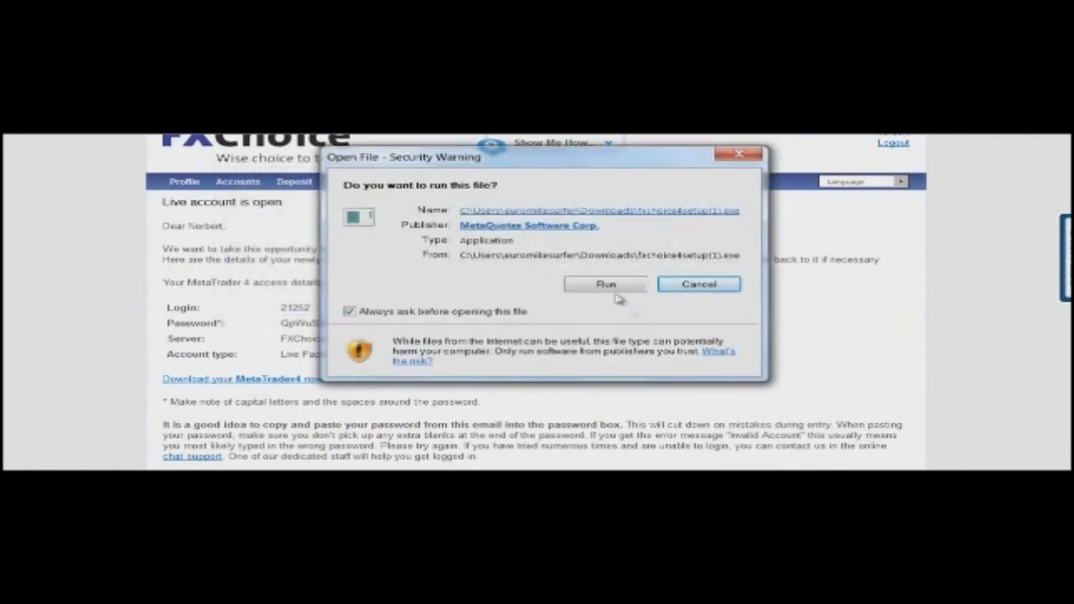
click(606, 285)
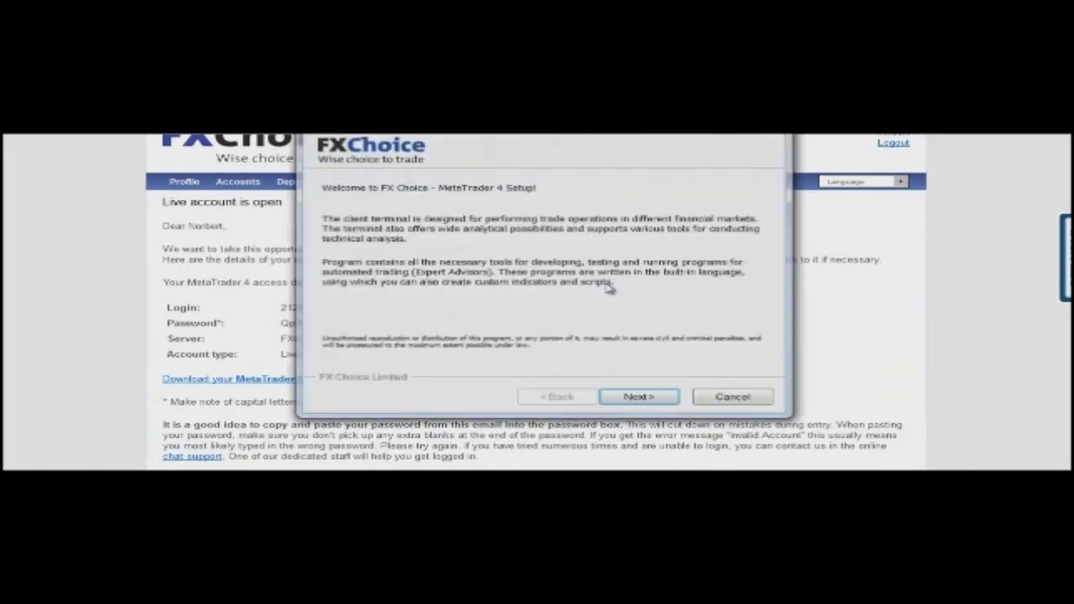
click(632, 398)
click(497, 361)
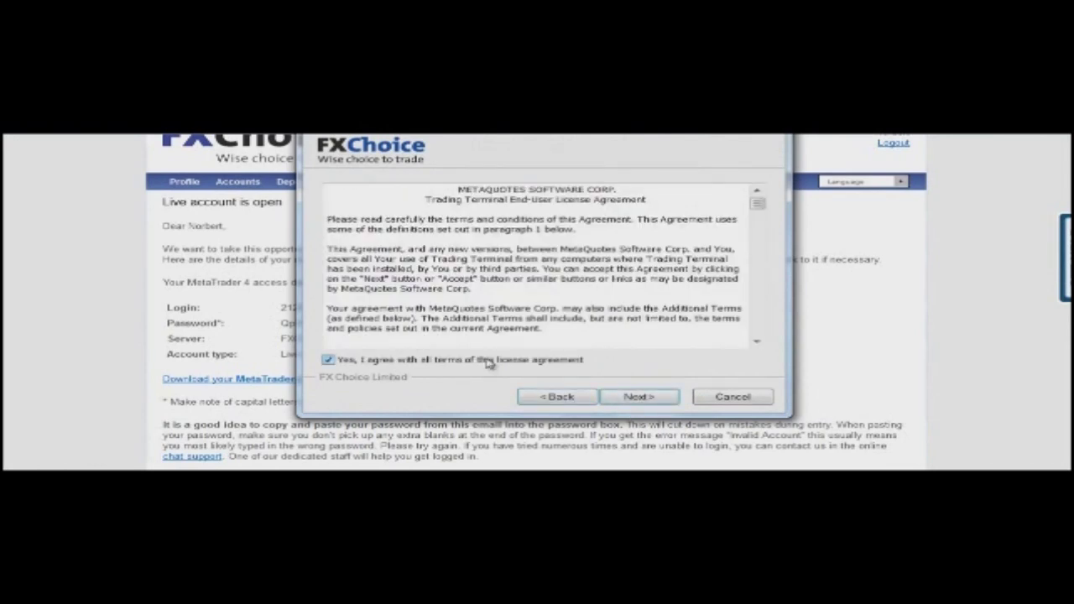
click(639, 398)
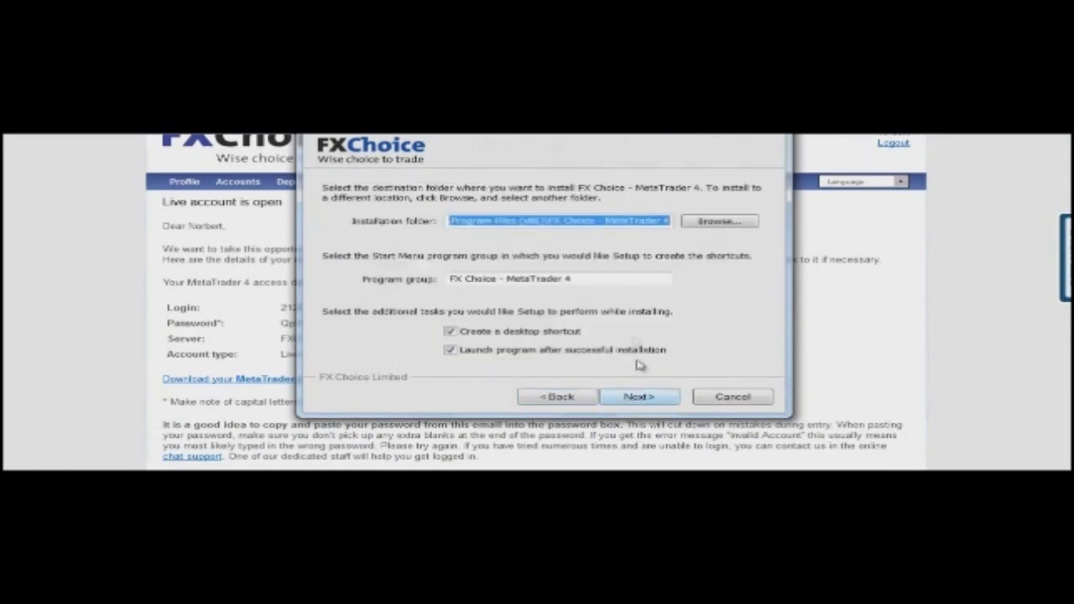
- Install into an 'FX Choice 3' folder with no desktop shortcut, then finish setup
click(591, 222)
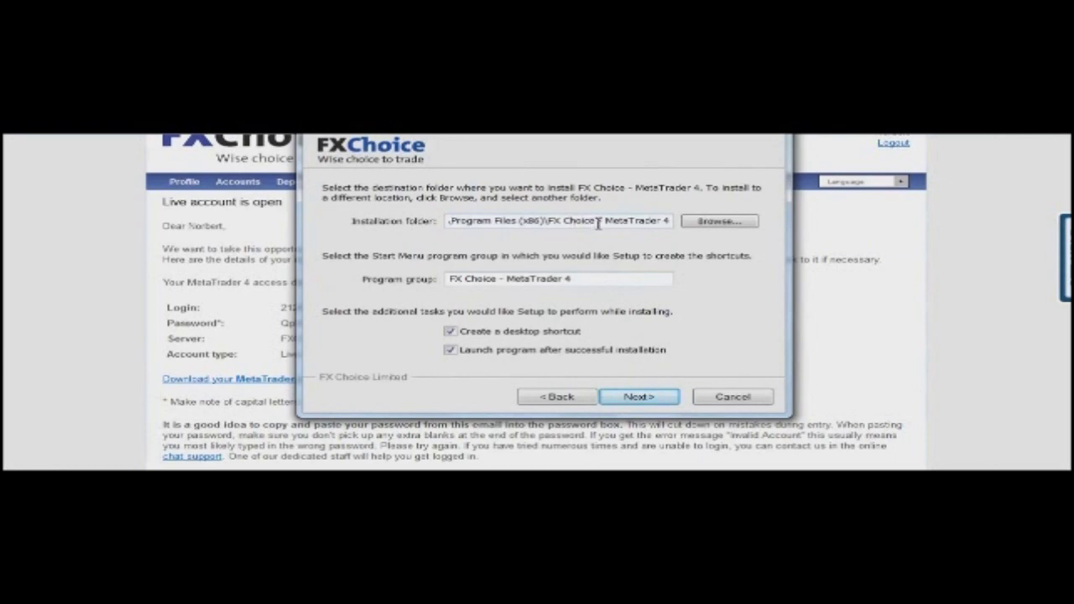
drag(597, 222, 725, 237)
text(3)
click(451, 332)
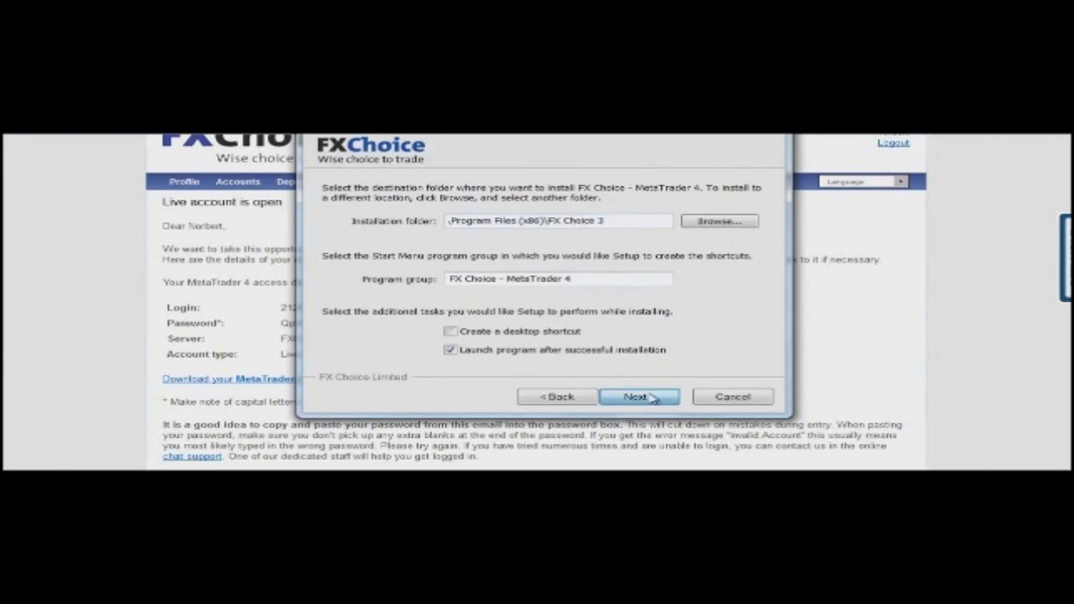
click(653, 398)
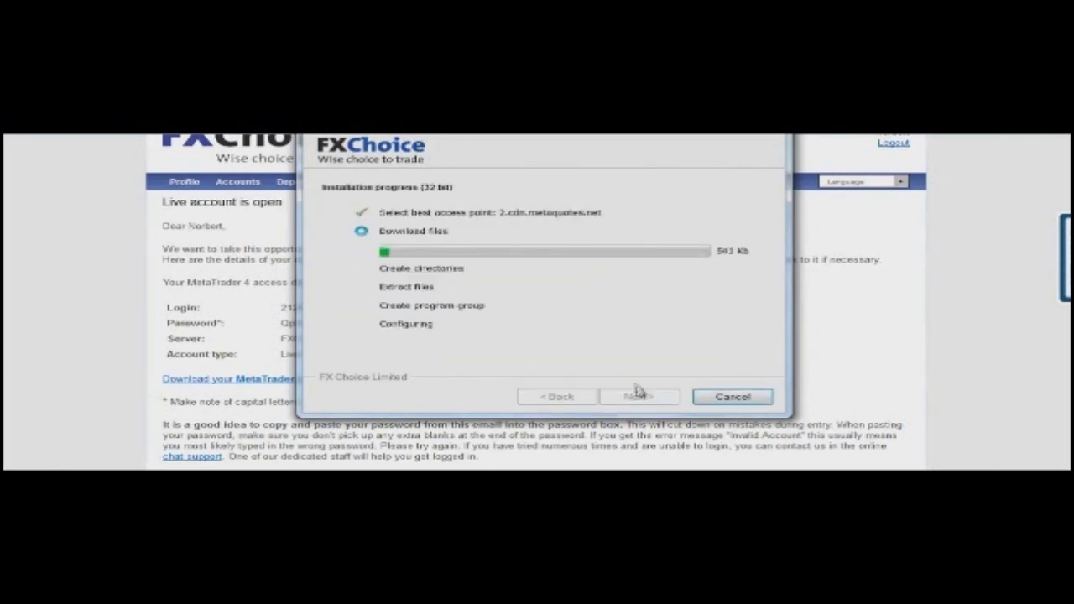
drag(528, 135, 517, 165)
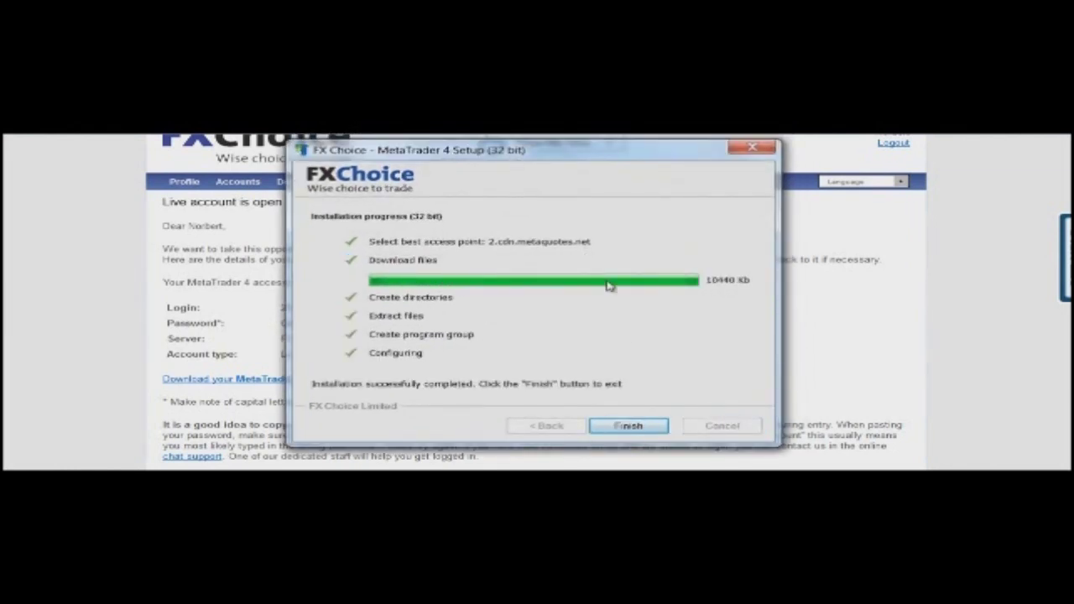
click(640, 428)
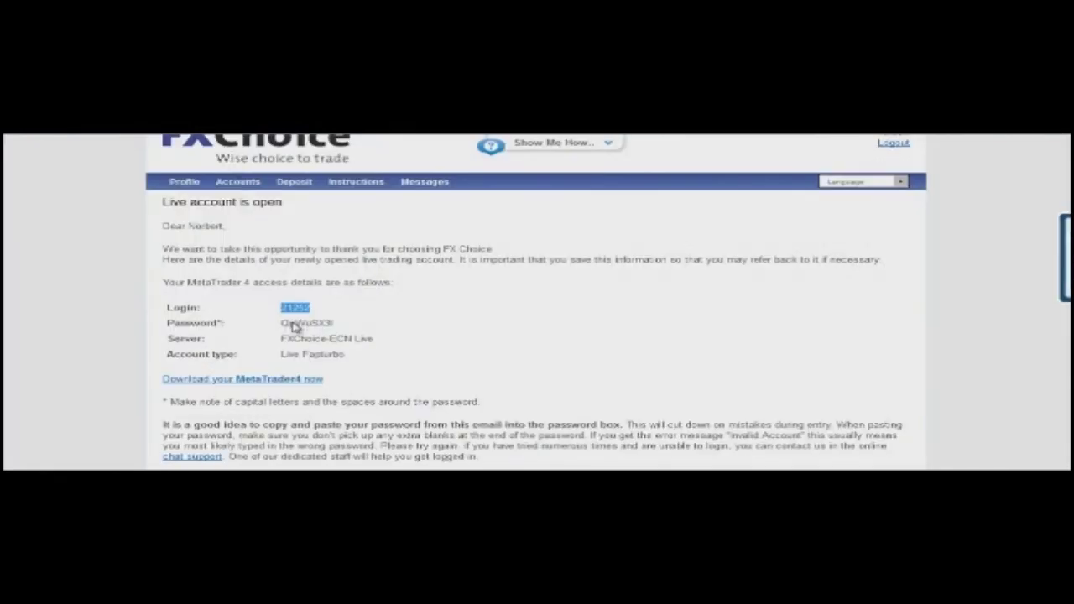
- Copy the account password from the web page and log in on FXChoice-ECN Live
double_click(293, 324)
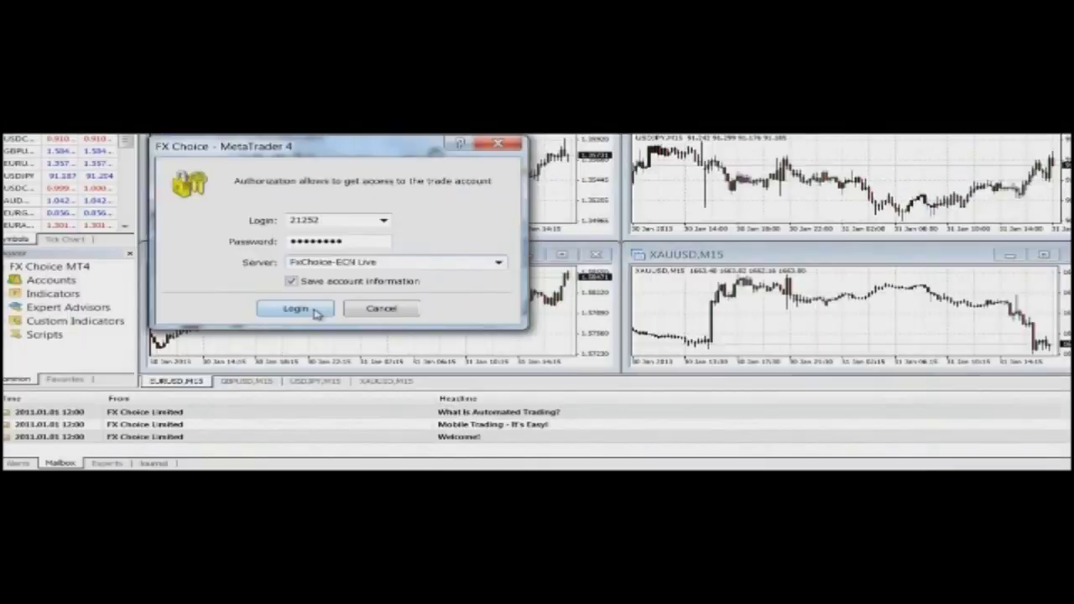
click(301, 310)
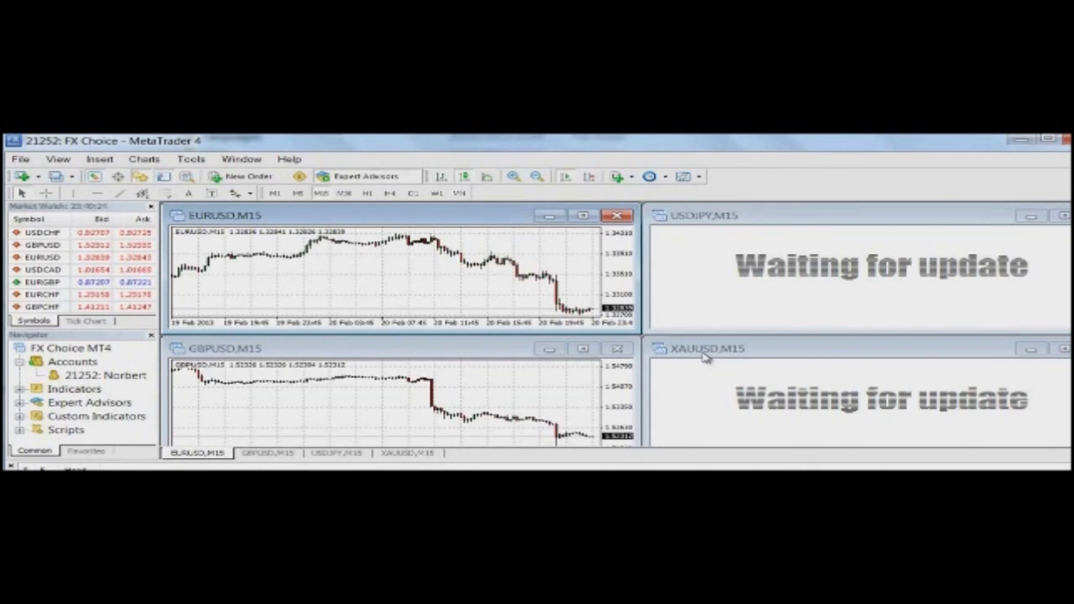
- Maximize the EURUSD chart and switch it from M15 to the M1 timeframe
click(582, 217)
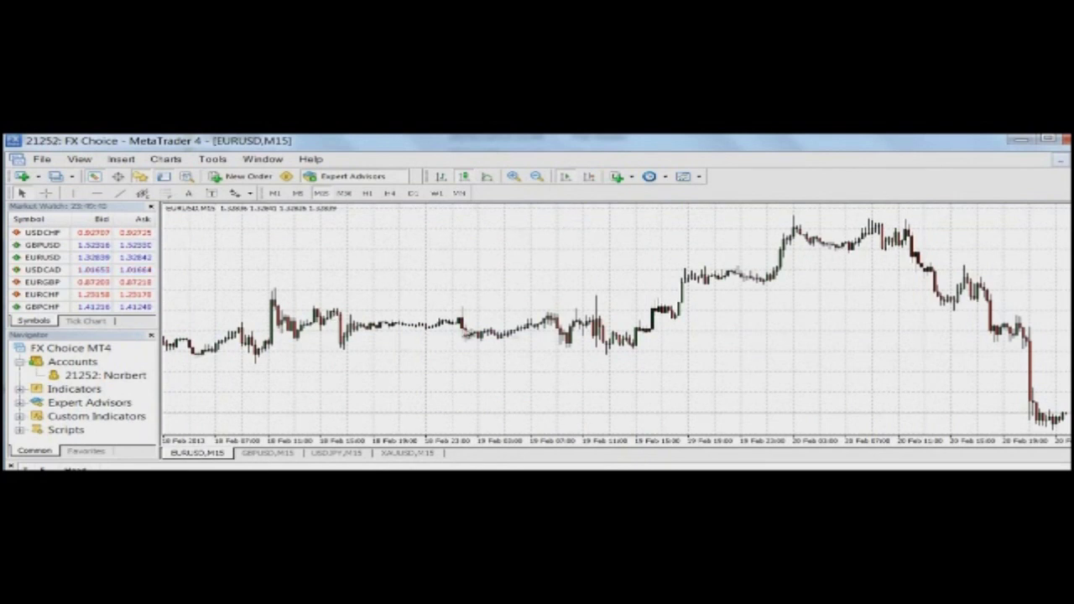
click(274, 195)
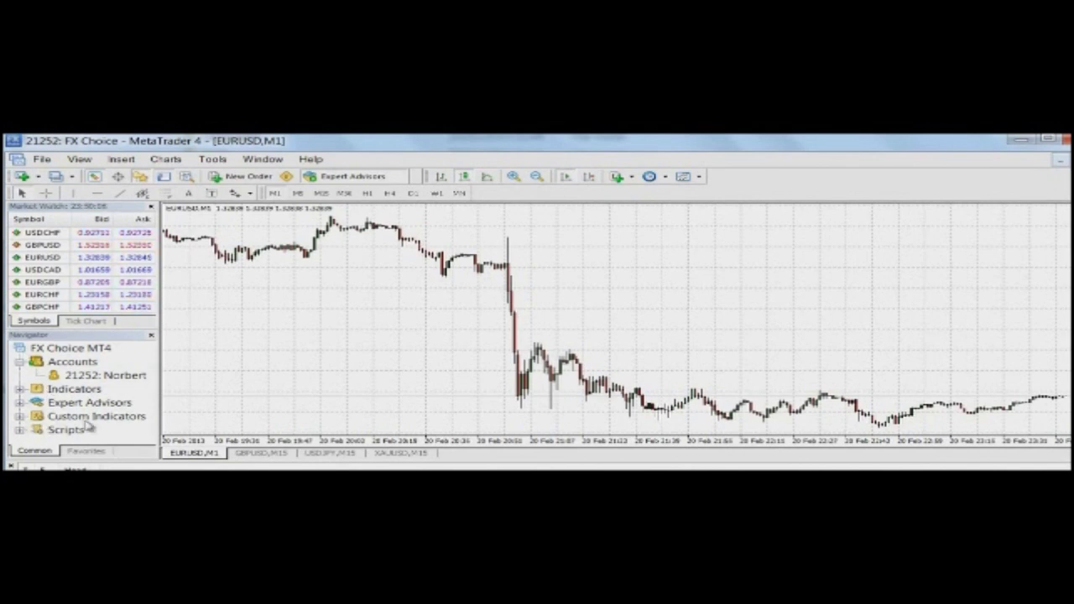
click(19, 417)
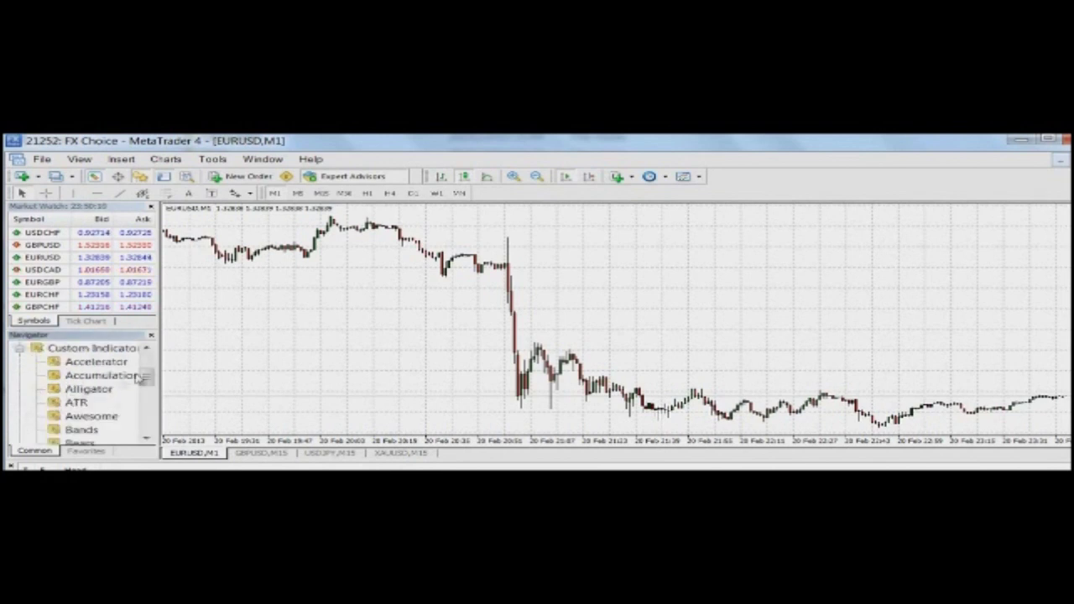
- Add Bands (period 20, shift 0, deviation 2.0) to the EURUSD M1 chart and zoom in twice
scroll(84, 394, down, 2)
click(81, 404)
drag(81, 407, 434, 312)
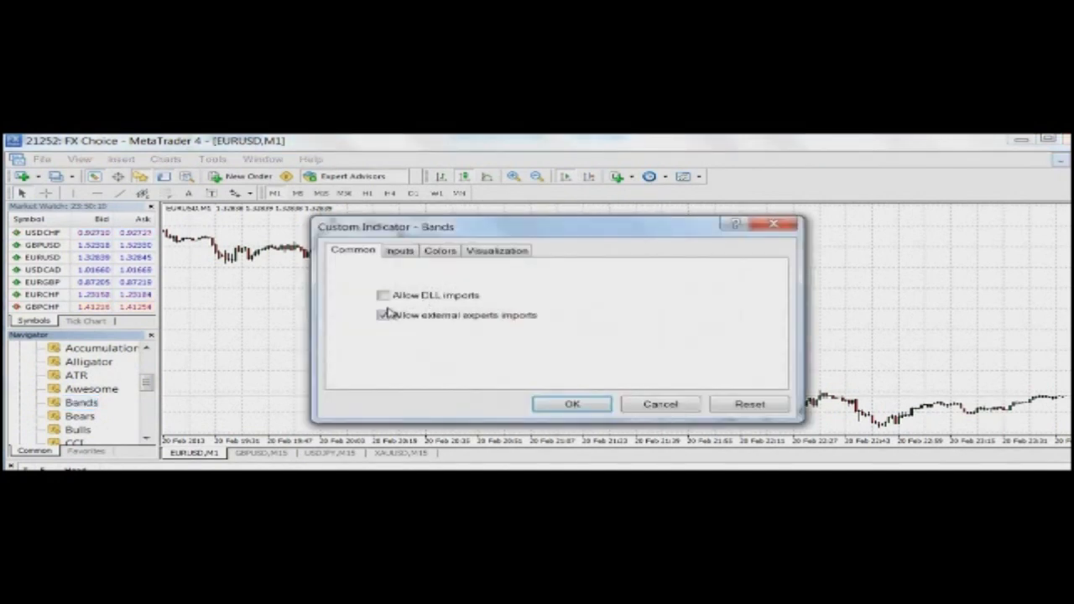
click(399, 252)
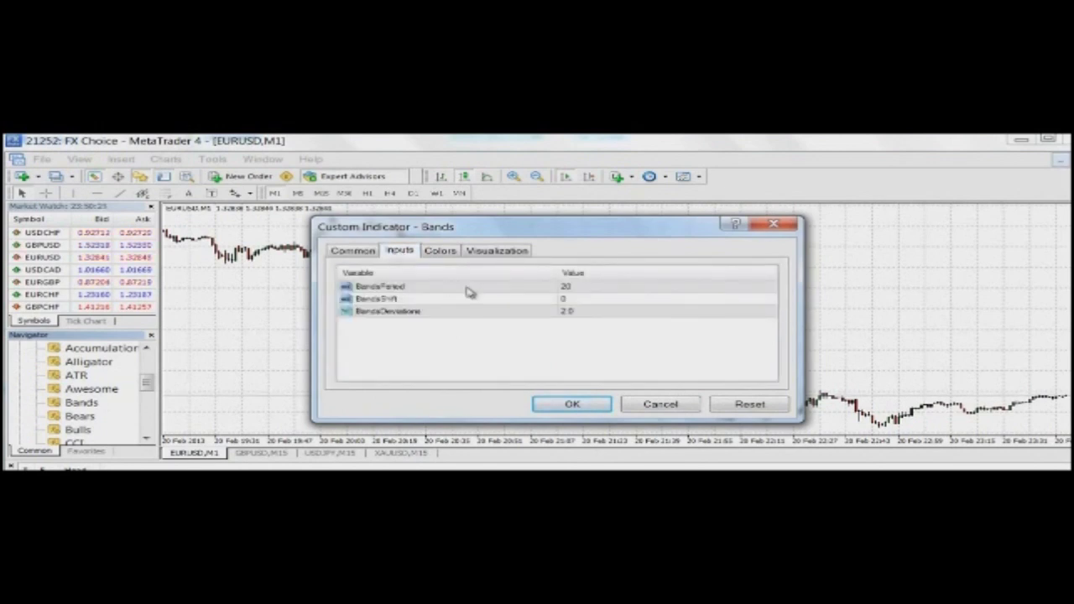
click(572, 404)
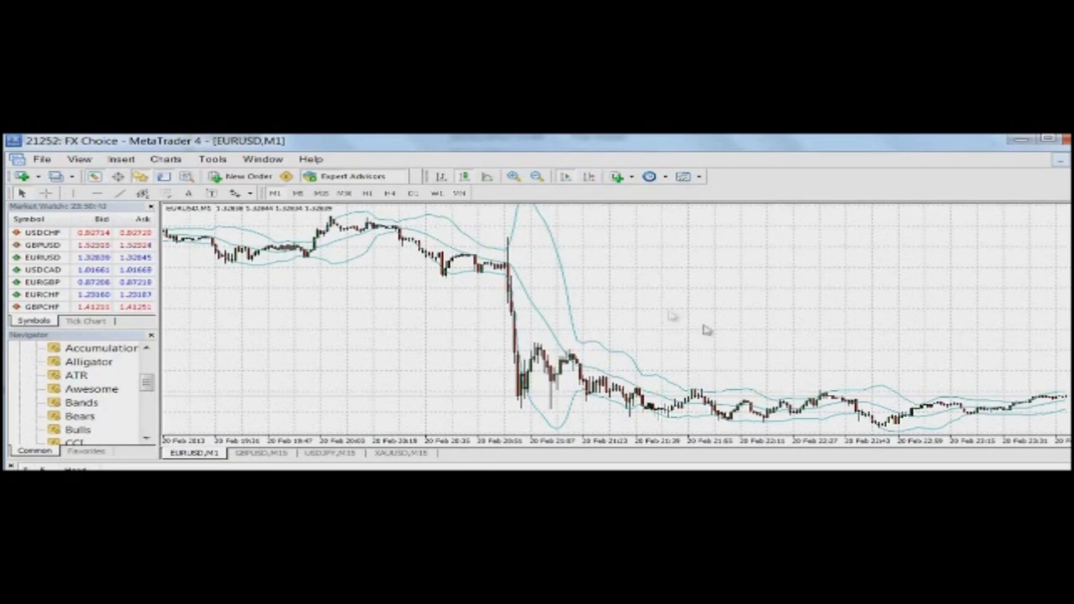
click(520, 179)
click(520, 180)
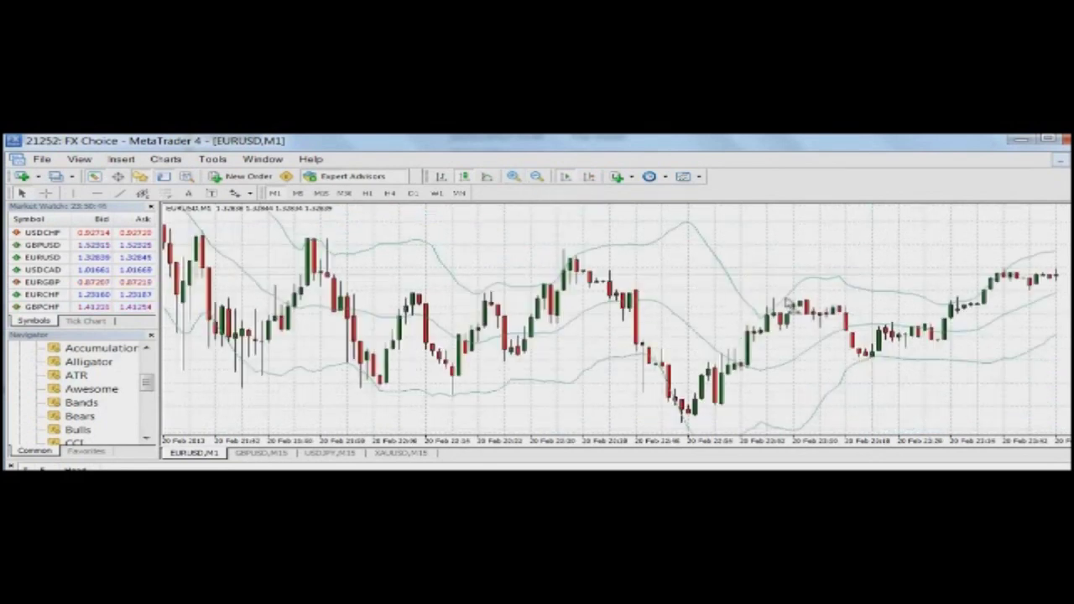